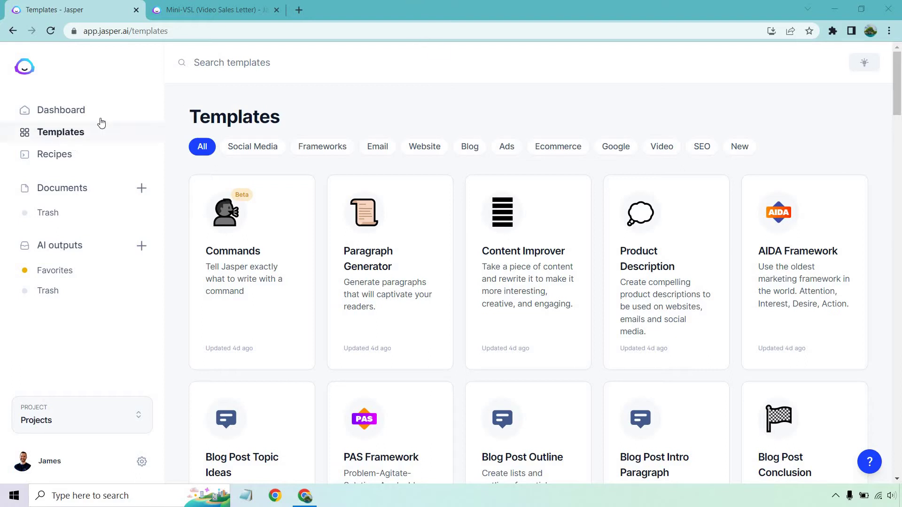
# - Filter templates to New, then bring up the pre-filled Lightning Landing Pages Mini-VSL form
pyautogui.click(740, 146)
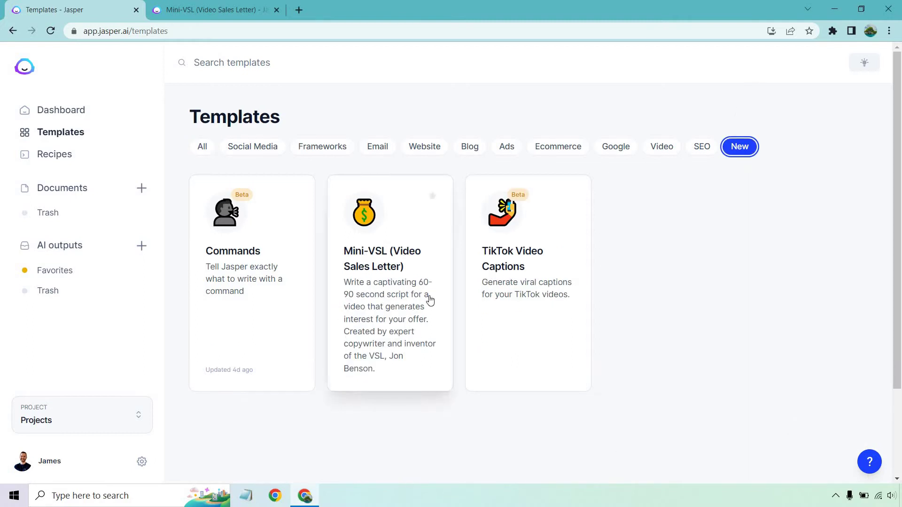
pyautogui.click(190, 5)
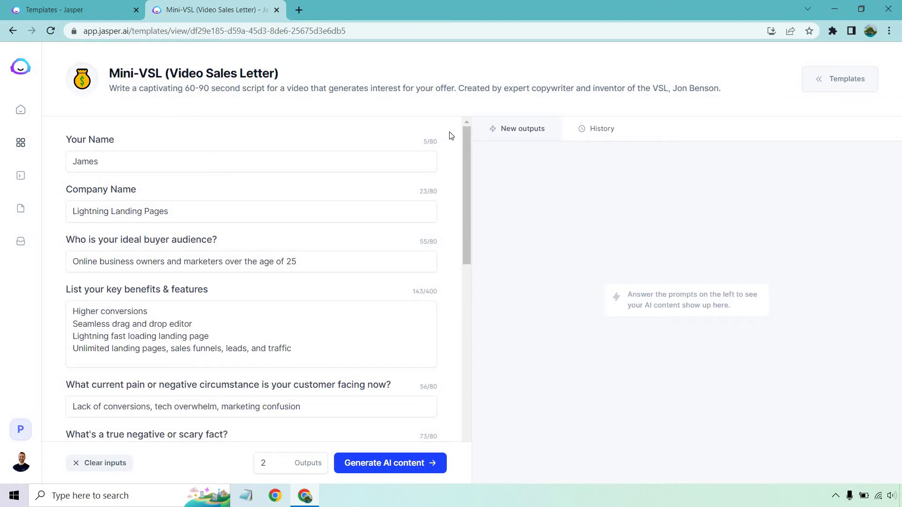
pyautogui.scroll(-8, 452, 149)
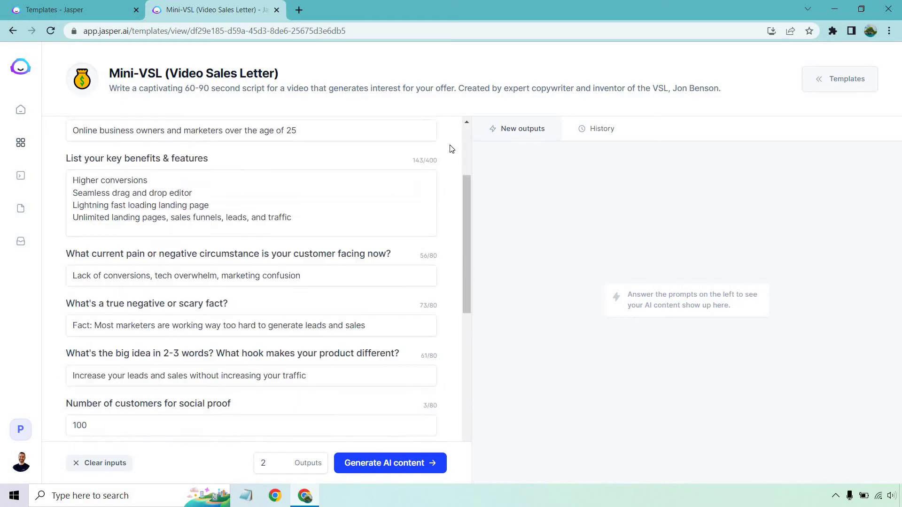
pyautogui.scroll(7, 451, 148)
pyautogui.scroll(1, 452, 149)
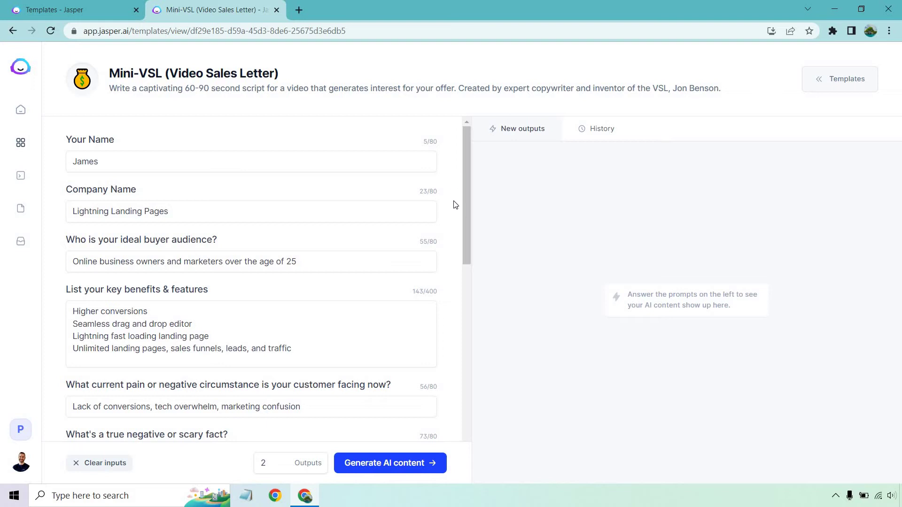
pyautogui.scroll(-3, 455, 202)
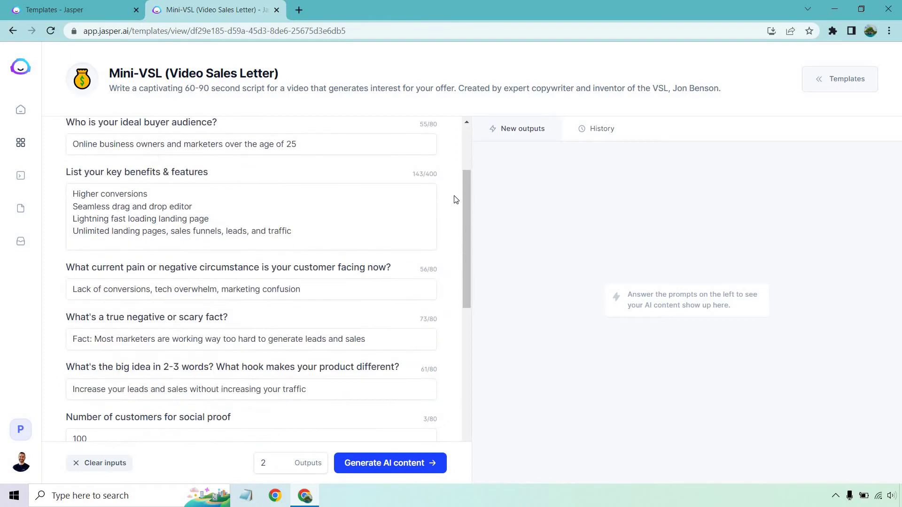
pyautogui.scroll(2, 456, 200)
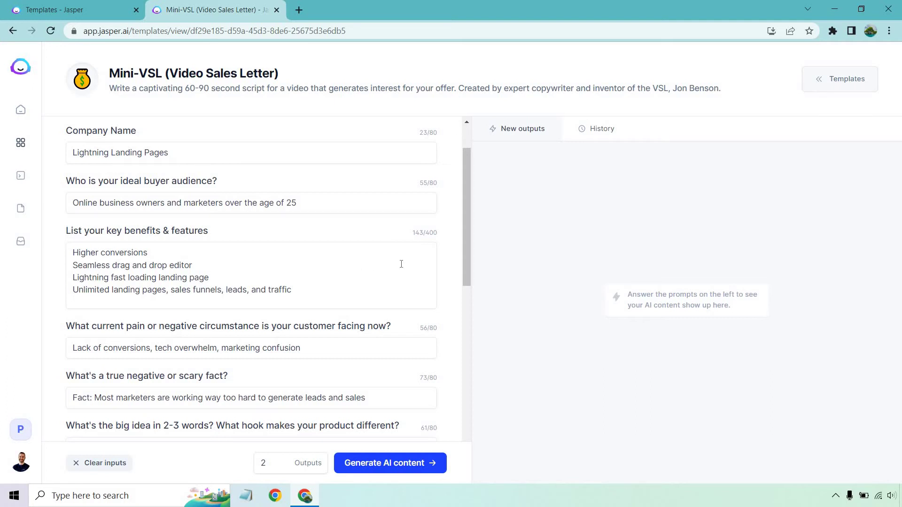
pyautogui.scroll(-1, 462, 259)
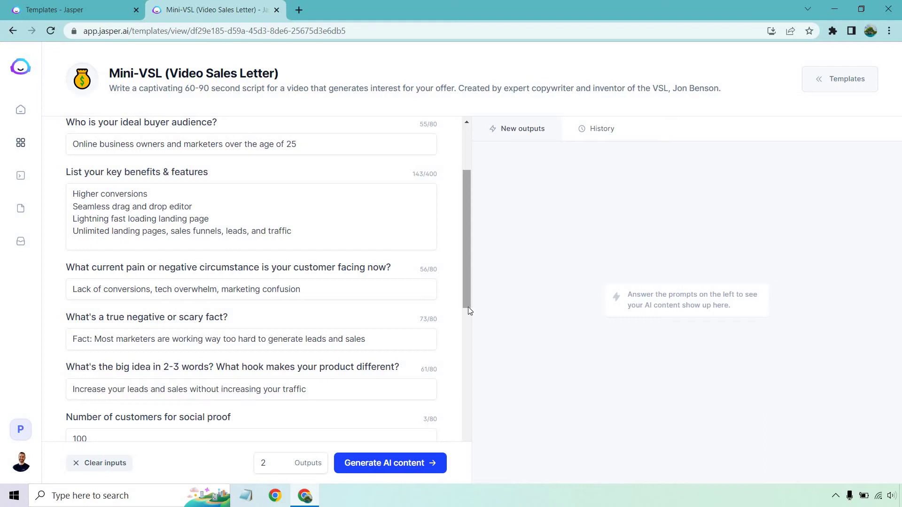
pyautogui.scroll(-1, 439, 289)
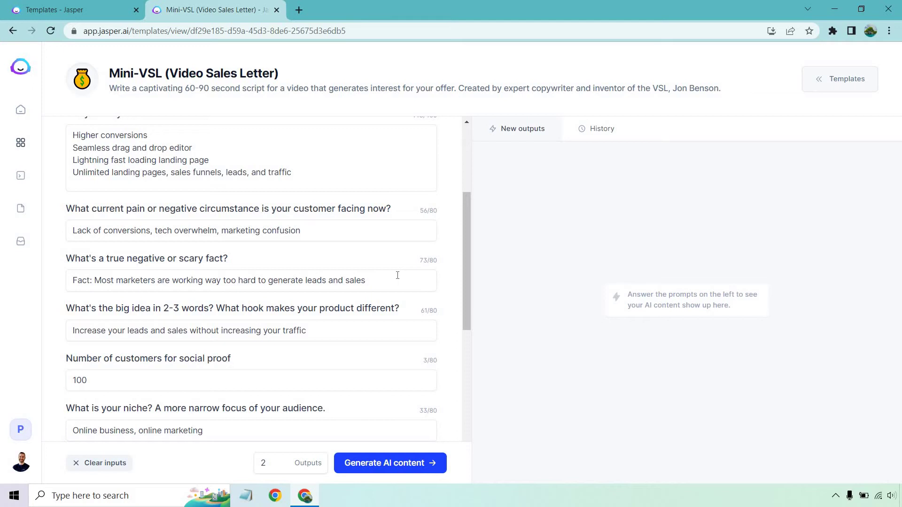
pyautogui.scroll(-1, 449, 278)
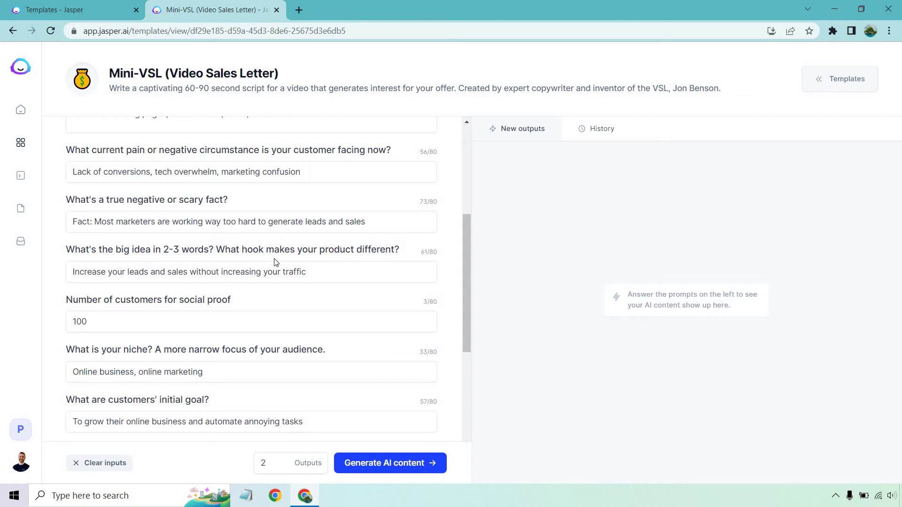
pyautogui.moveTo(214, 249); pyautogui.dragTo(280, 249)
pyautogui.moveTo(353, 248); pyautogui.dragTo(398, 246)
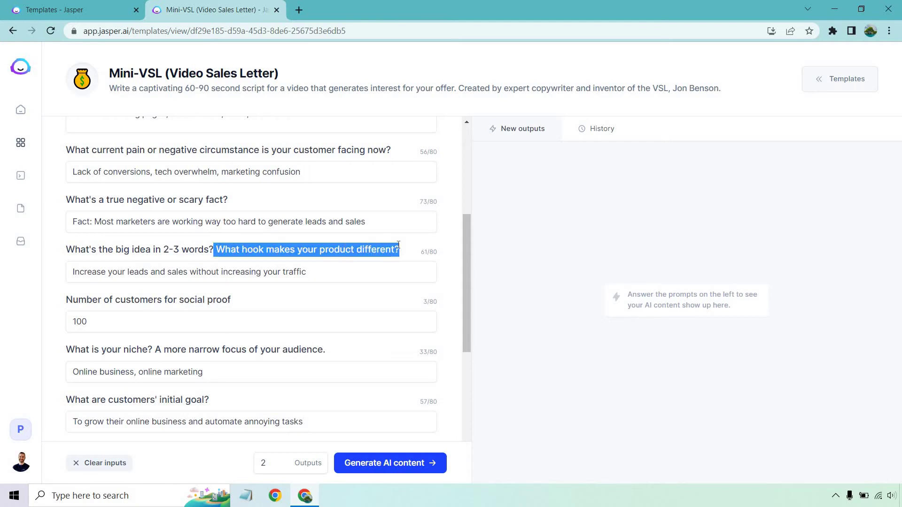
pyautogui.click(448, 263)
pyautogui.scroll(-1, 448, 263)
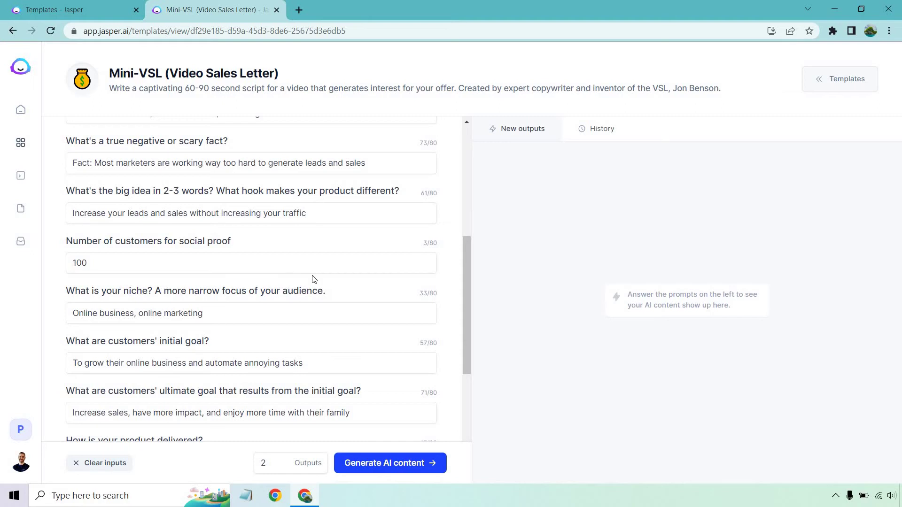
pyautogui.scroll(-1, 228, 284)
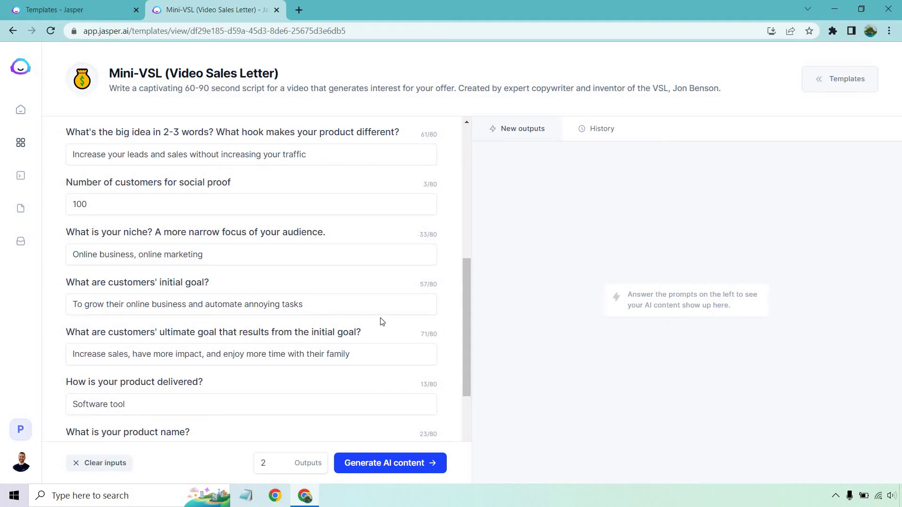
pyautogui.scroll(-3, 379, 307)
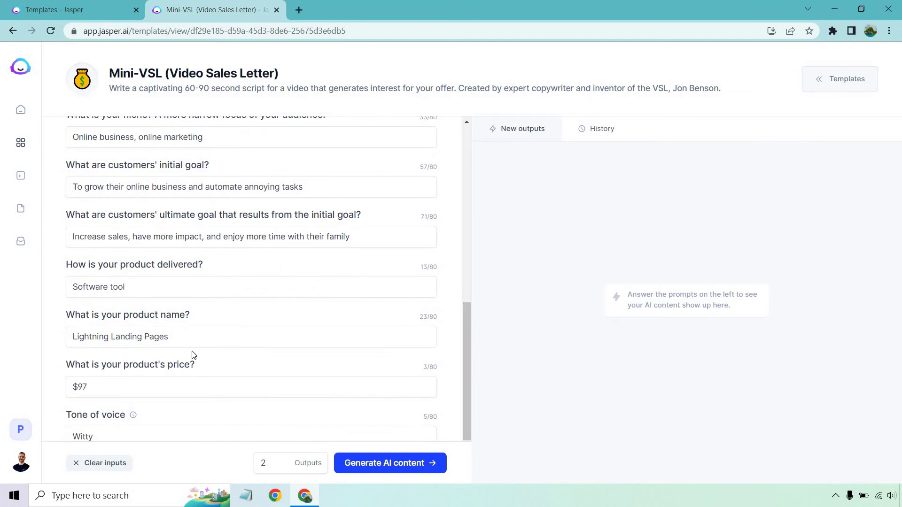
pyautogui.scroll(-2, 265, 297)
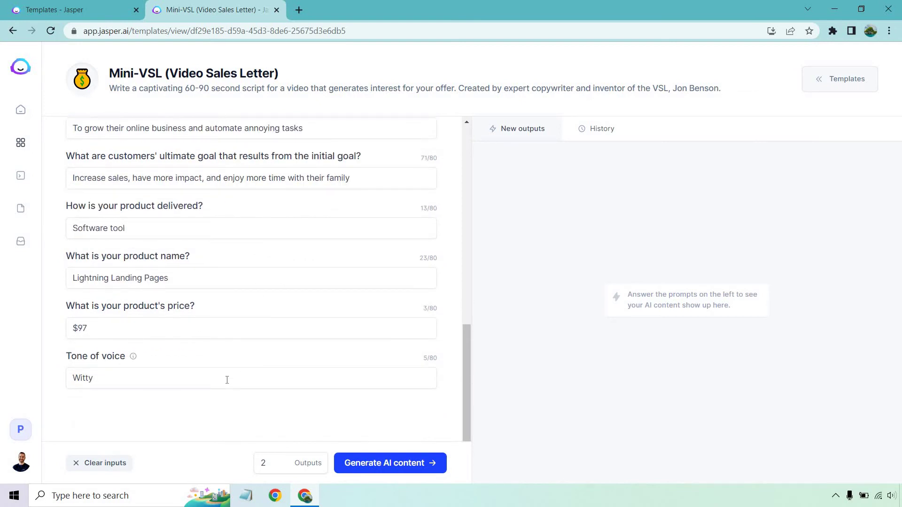
pyautogui.scroll(10, 383, 296)
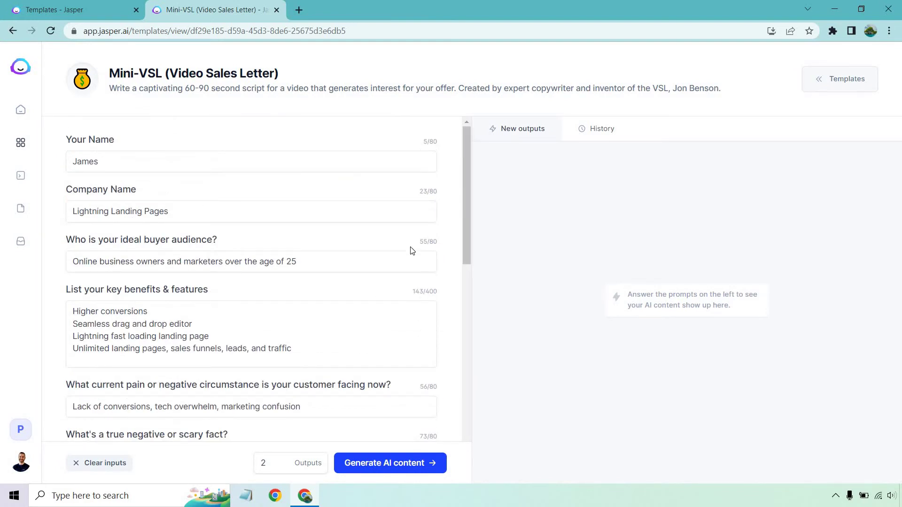
# - Generate two Mini-VSL scripts promising Lightning Landing Pages users more leads and sales without more traffic
pyautogui.click(402, 462)
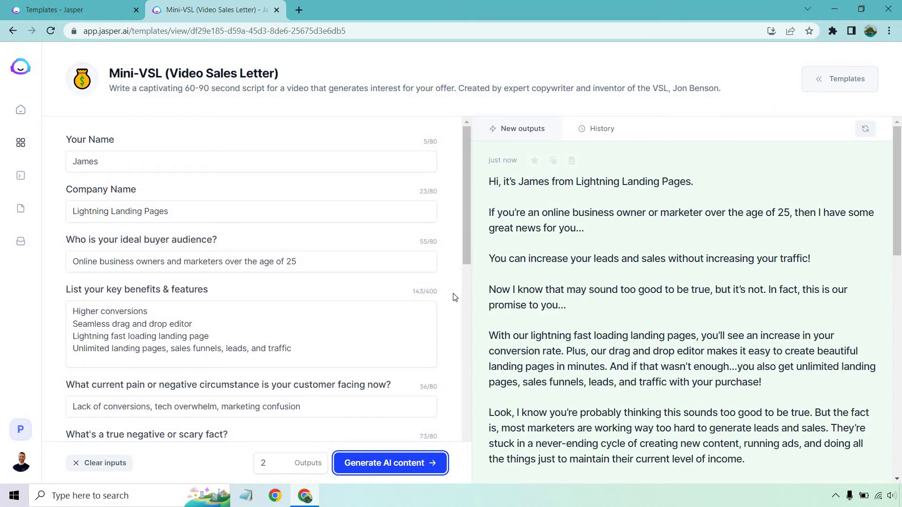
pyautogui.scroll(-1, 526, 281)
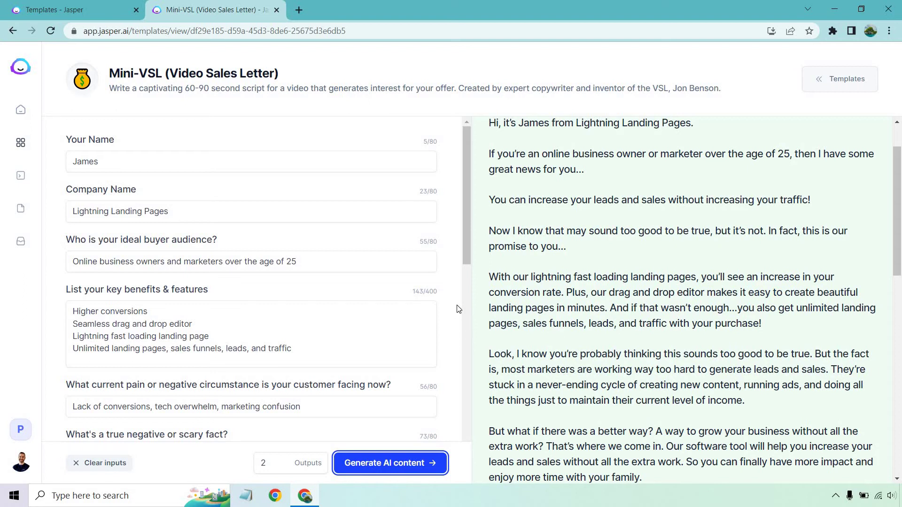
pyautogui.scroll(-1, 545, 280)
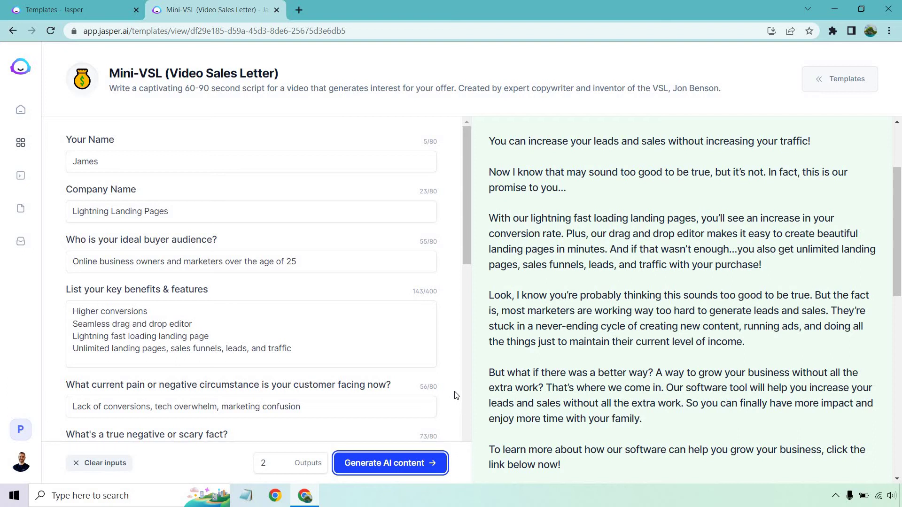
pyautogui.scroll(-3, 500, 362)
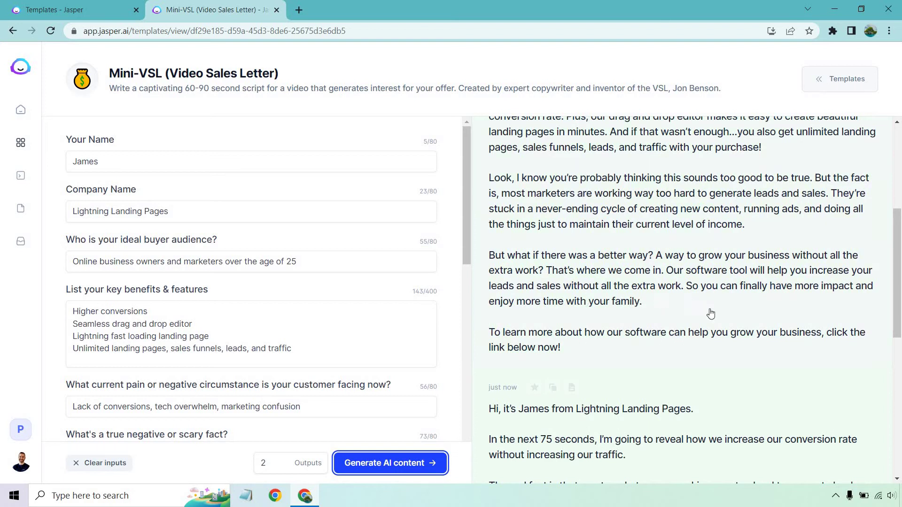
pyautogui.scroll(1, 710, 317)
pyautogui.scroll(2, 712, 322)
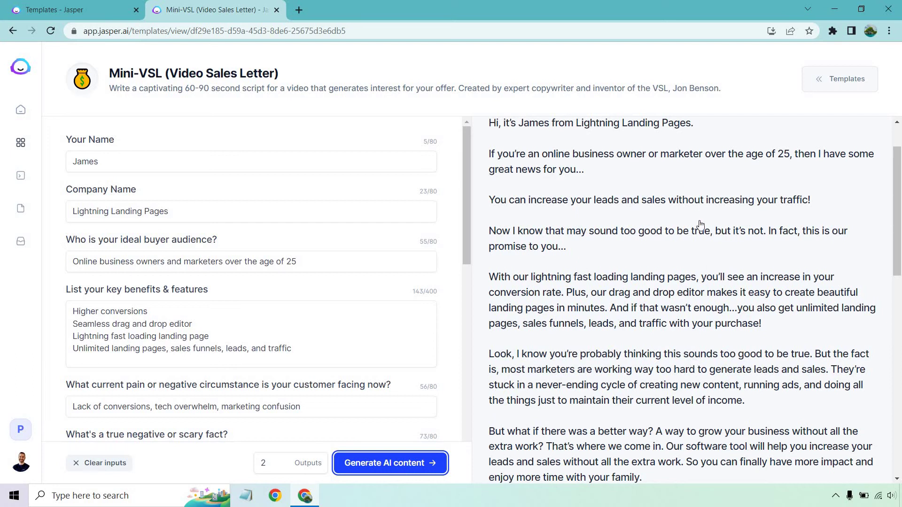
pyautogui.scroll(-3, 681, 238)
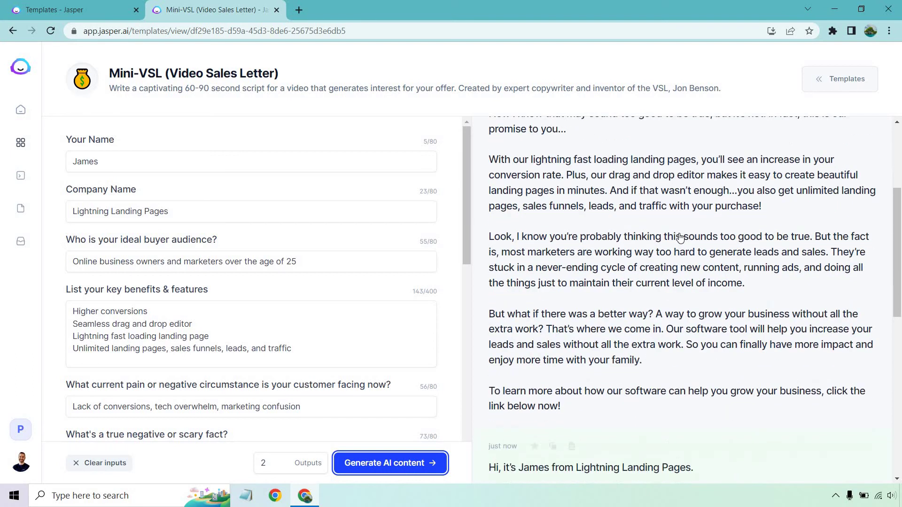
pyautogui.scroll(-8, 681, 238)
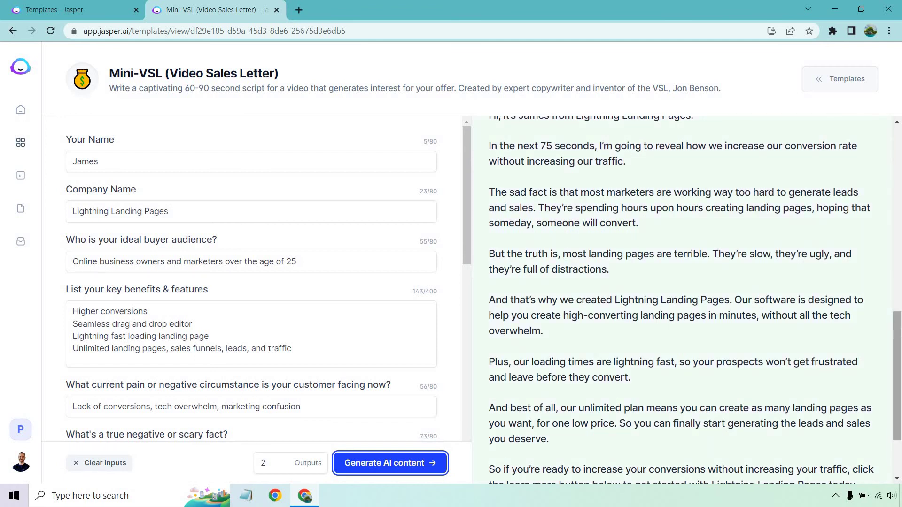
pyautogui.moveTo(900, 332); pyautogui.dragTo(899, 325)
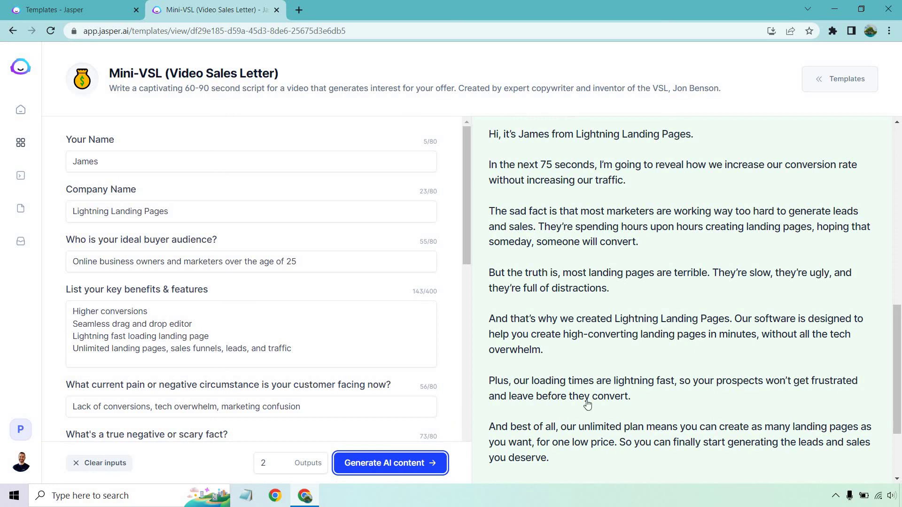
pyautogui.scroll(-3, 707, 407)
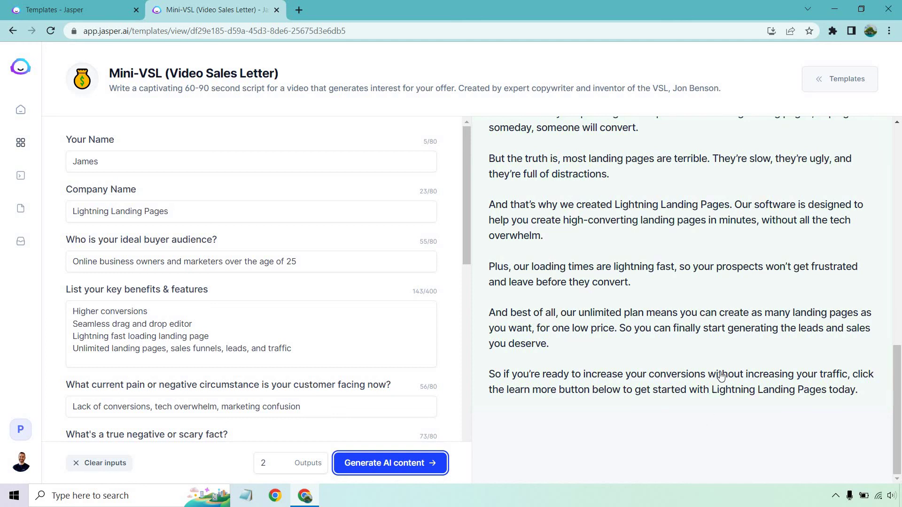
pyautogui.scroll(1, 720, 376)
pyautogui.scroll(10, 714, 338)
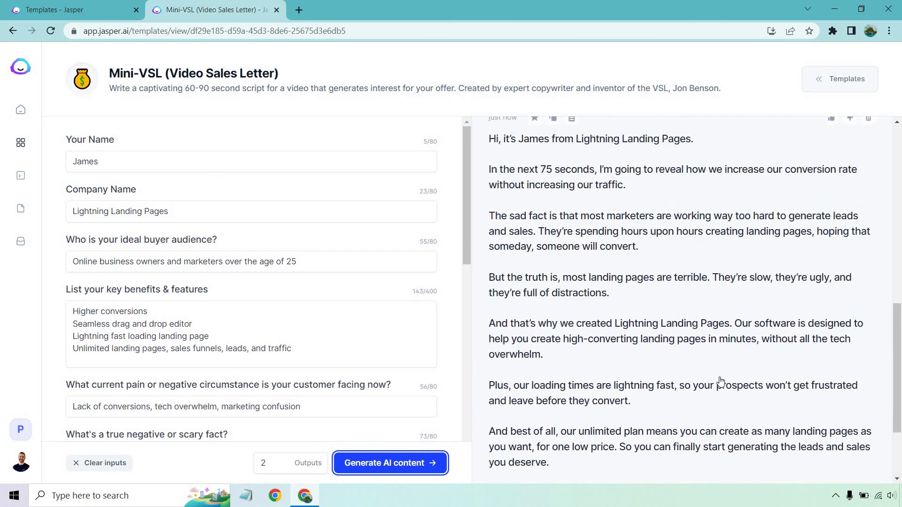